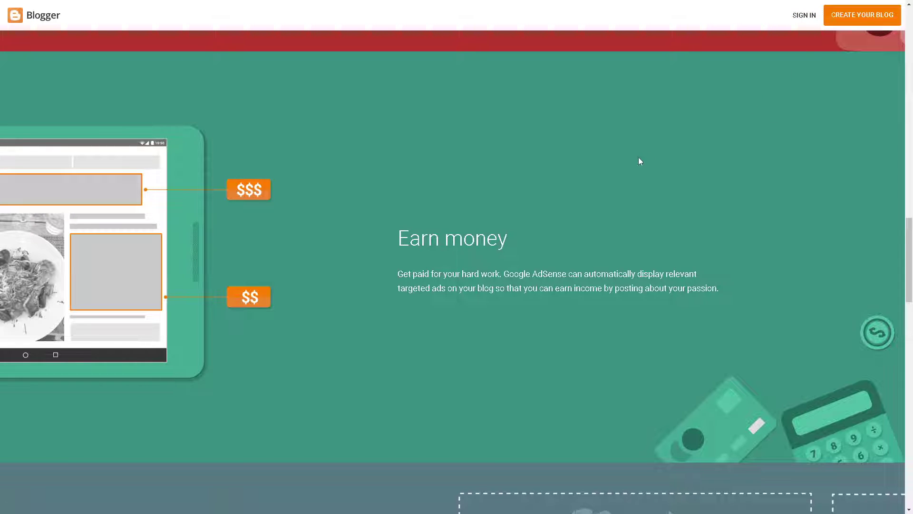
Start creating a blog from the Blogger home page and reach the dashboard's Earnings page.
left_click(863, 18)
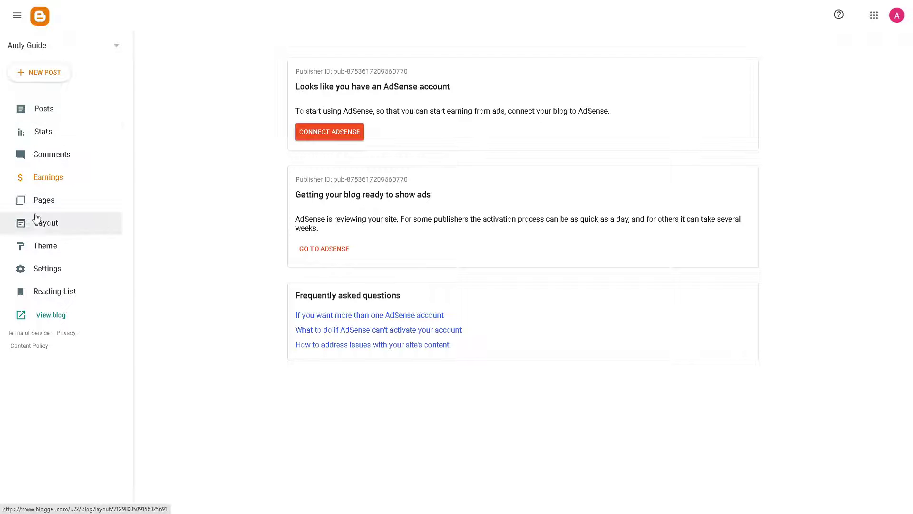
From the blog's Pages list, start a blank new page and put the cursor in its title.
left_click(48, 204)
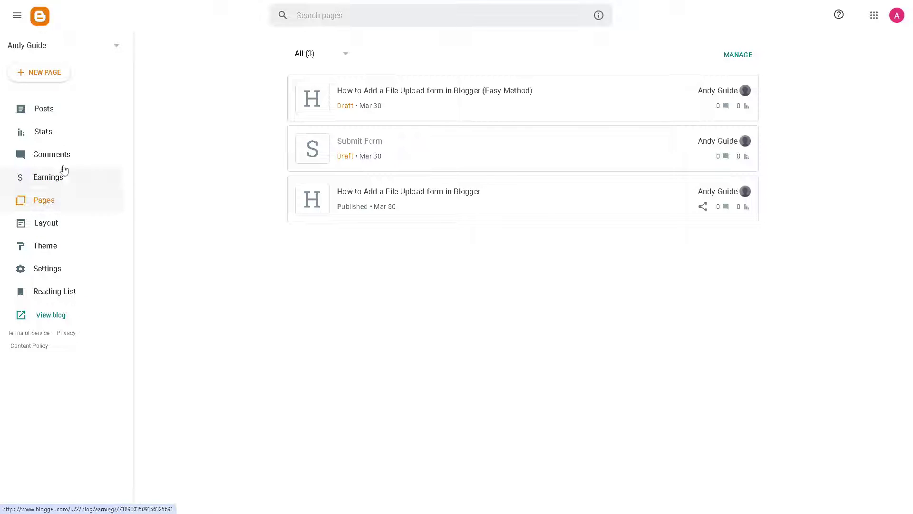
left_click(38, 74)
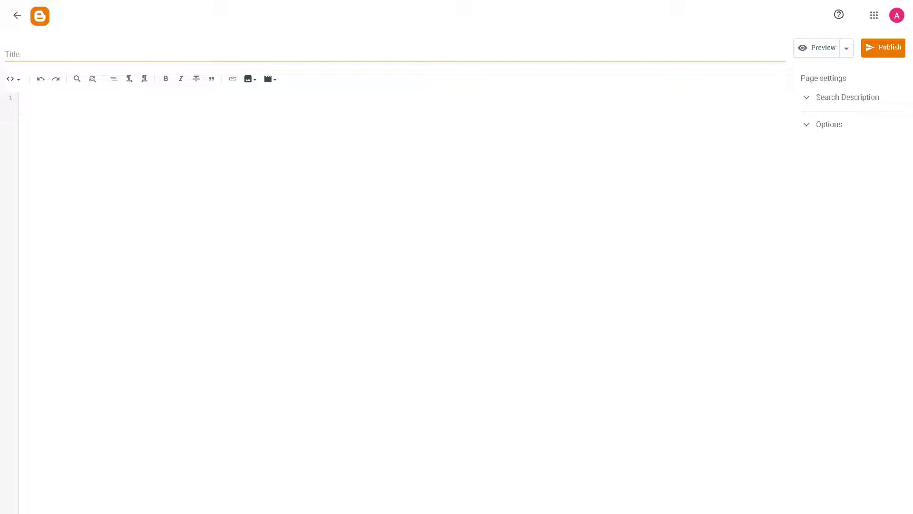
left_click(122, 51)
Paste the title 'How to add a Contact Form in Blogger (Updated)' and switch the body to Compose view.
left_click(96, 52)
type("How to add a Contact Form in Blogger (Updated)")
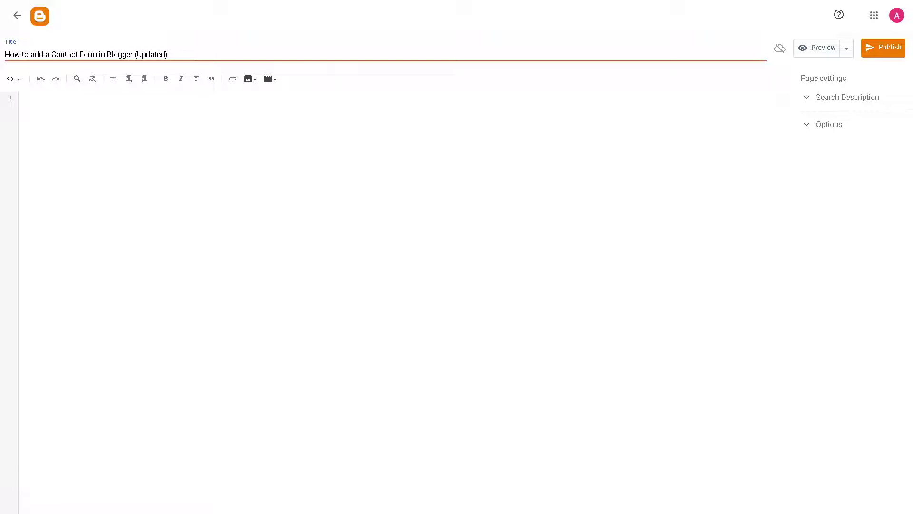
left_click(19, 84)
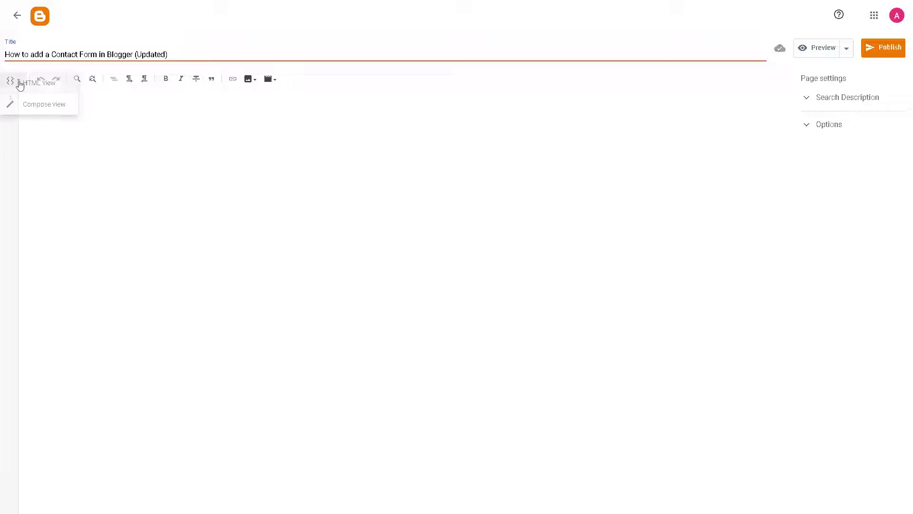
left_click(40, 106)
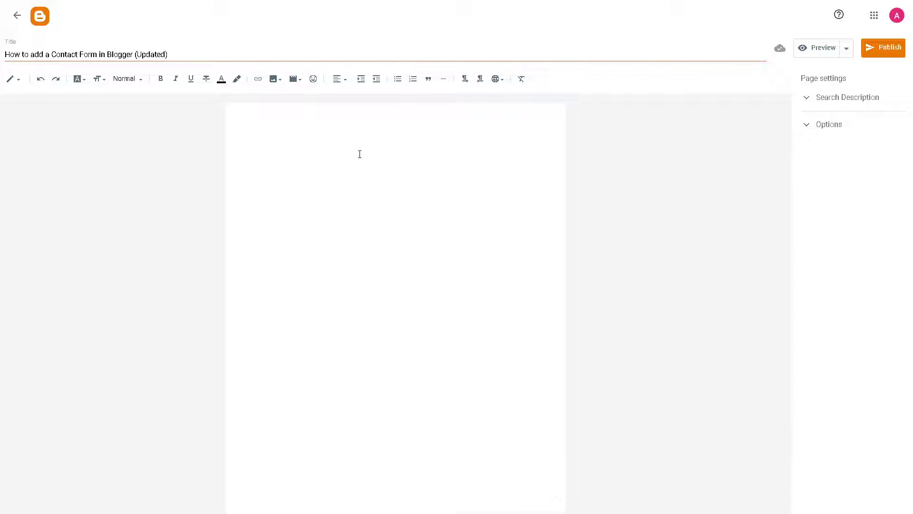
Switch the page body back to HTML view and select all its existing code.
left_click(359, 153)
left_click(20, 81)
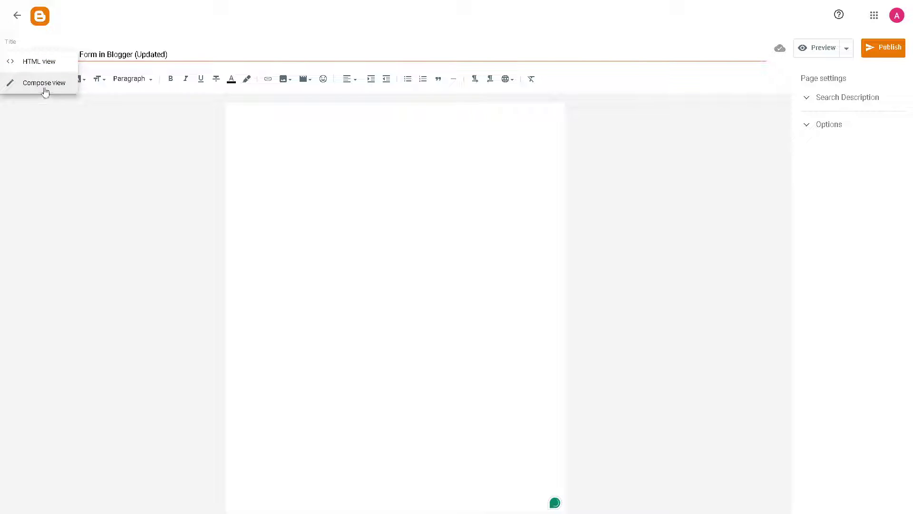
left_click(46, 61)
left_click(82, 97)
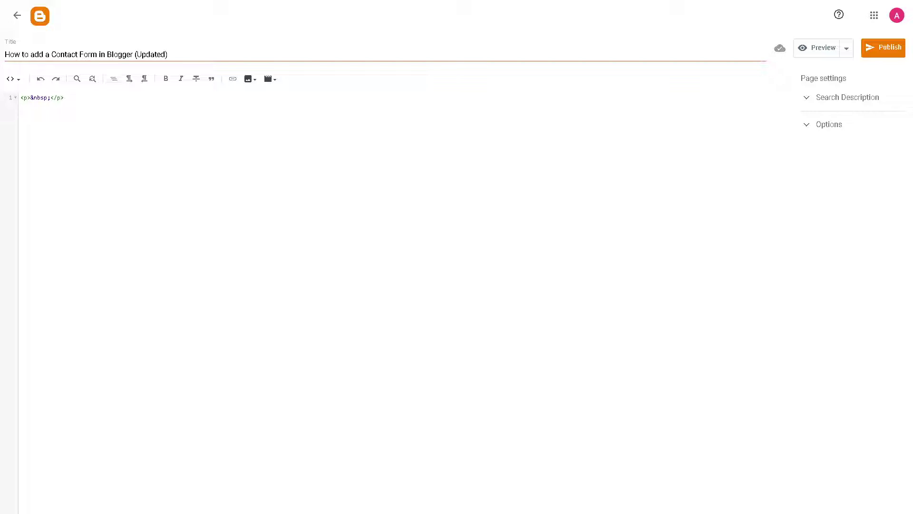
key("ctrl+a")
Paste the contact form HTML and put the owner's e-mail name into the formsubmit.co address.
key("ctrl+v")
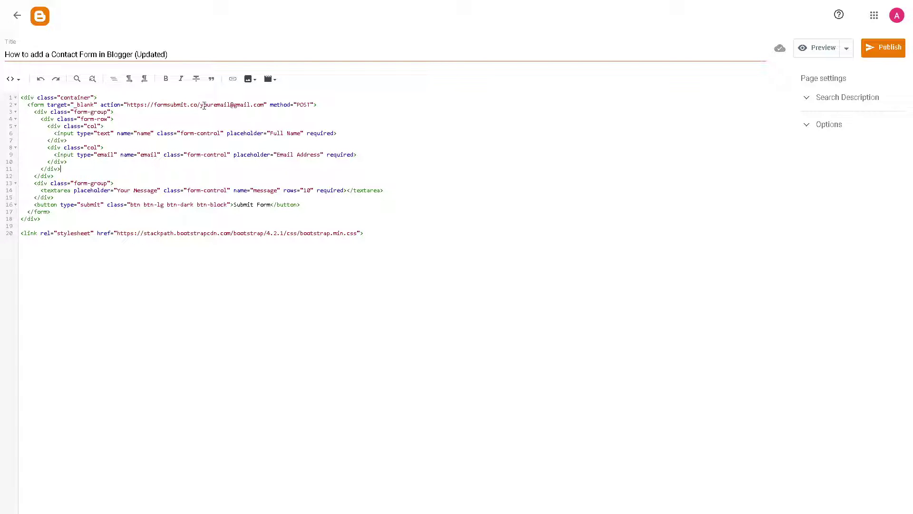
left_click_drag(201, 105, 232, 105)
type("andyguid")
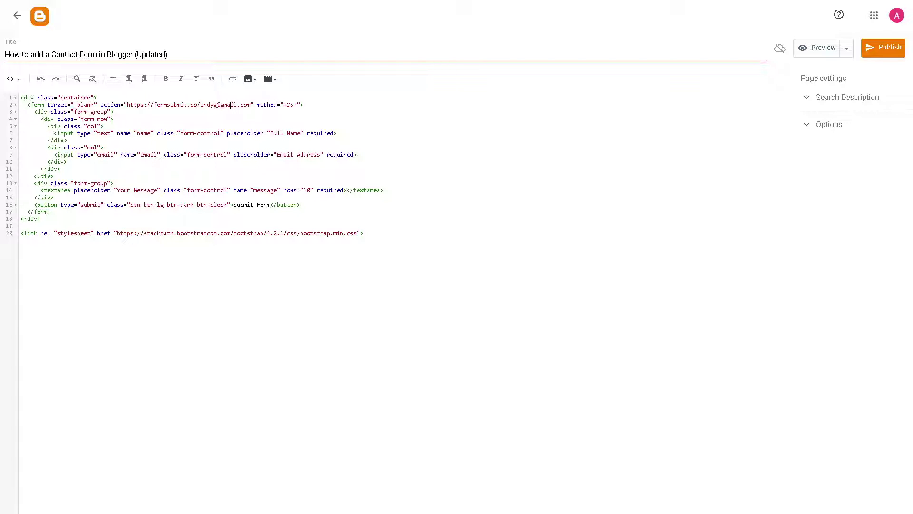
type("e")
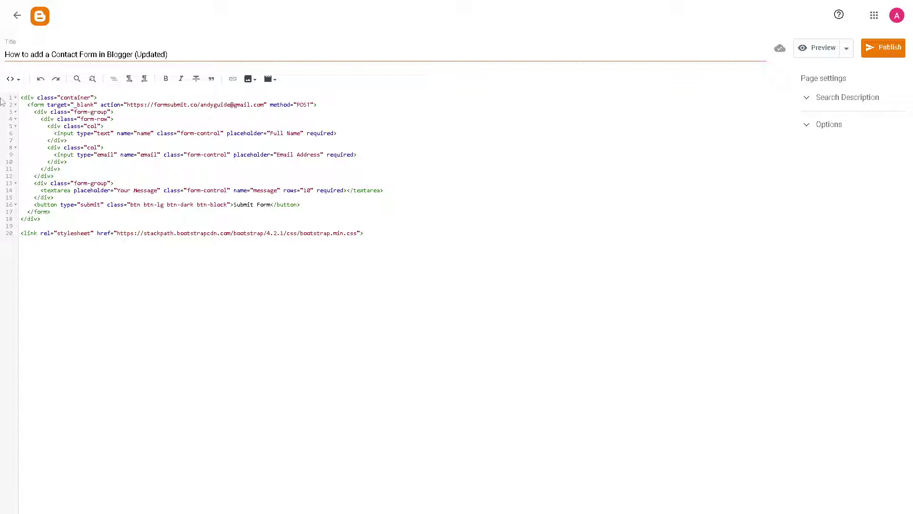
Change the form address's mail domain to protonmail, fixing the typo, and preview the page.
left_click_drag(236, 104, 250, 105)
type("protonmsil")
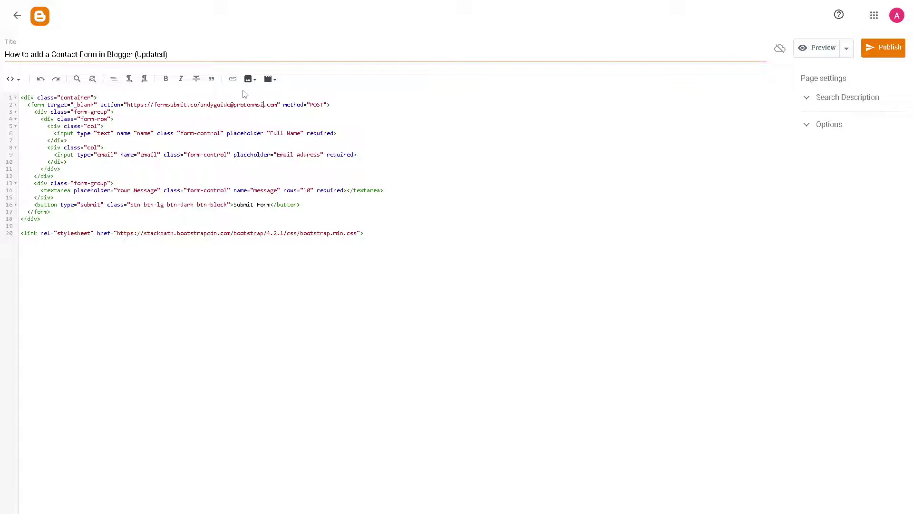
key("BackSpace")
key("BackSpace")
key("BackSpace")
type("ail")
left_click(823, 50)
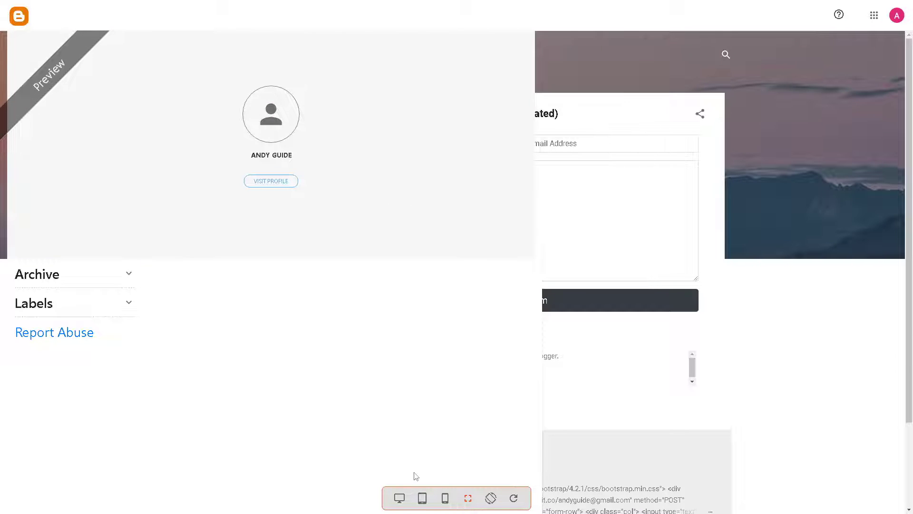
left_click(402, 502)
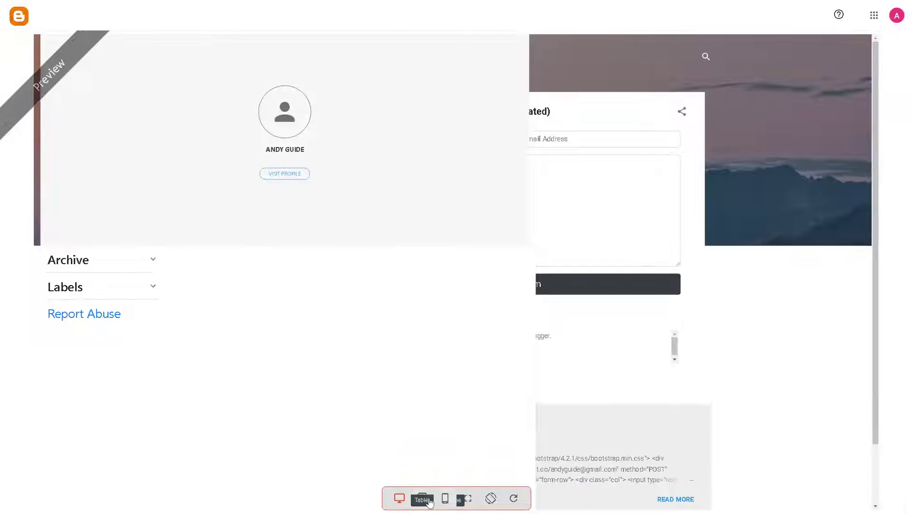
left_click(424, 500)
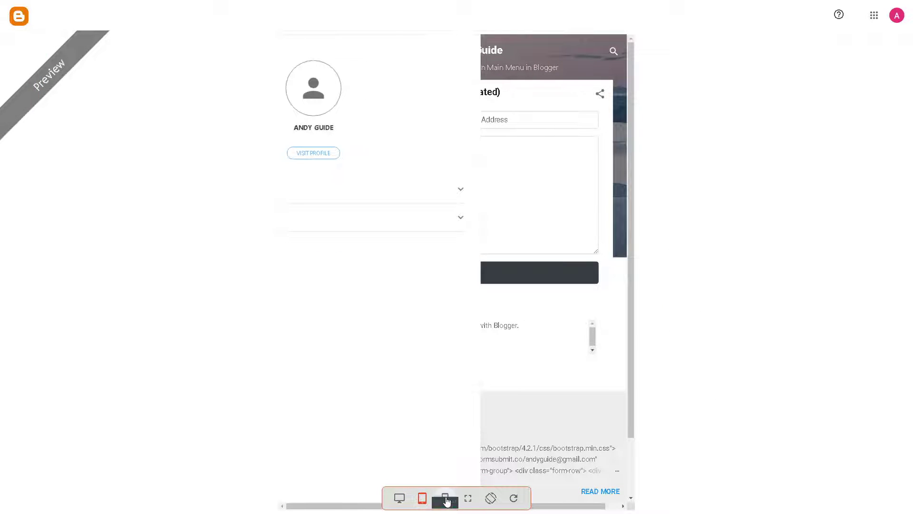
left_click(446, 499)
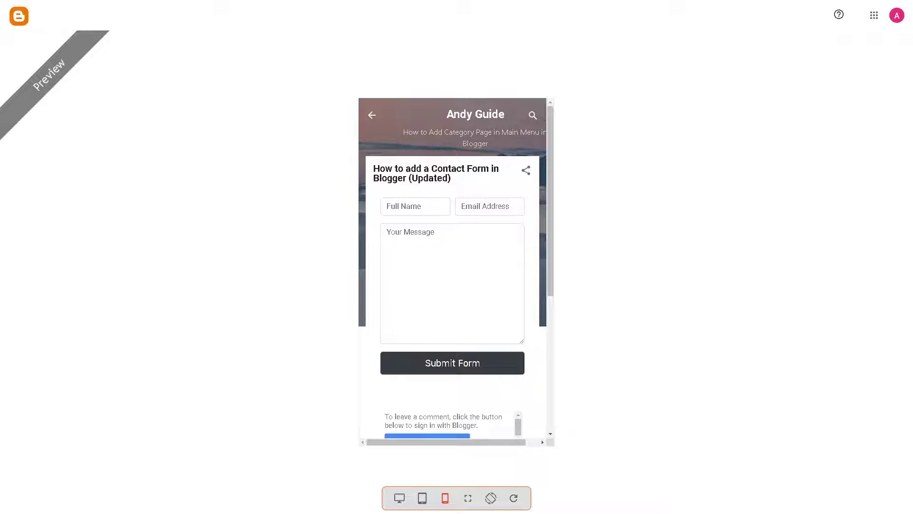
key("Escape")
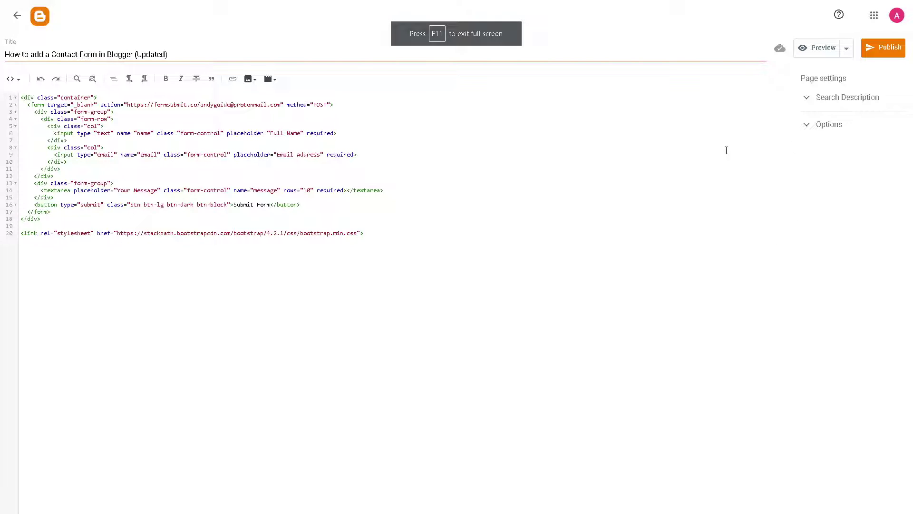
Publish the contact form page and view it live from the Pages list.
left_click(885, 52)
left_click(496, 280)
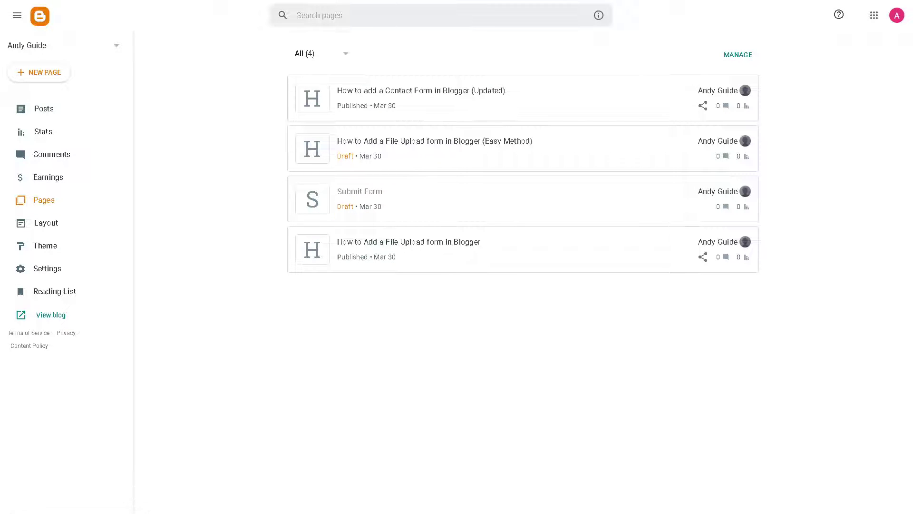
mouse_move(587, 92)
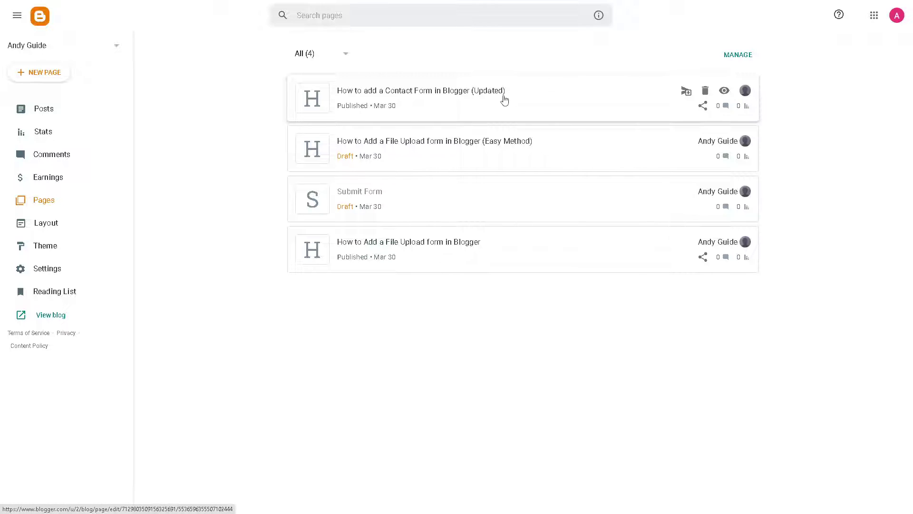
left_click(725, 91)
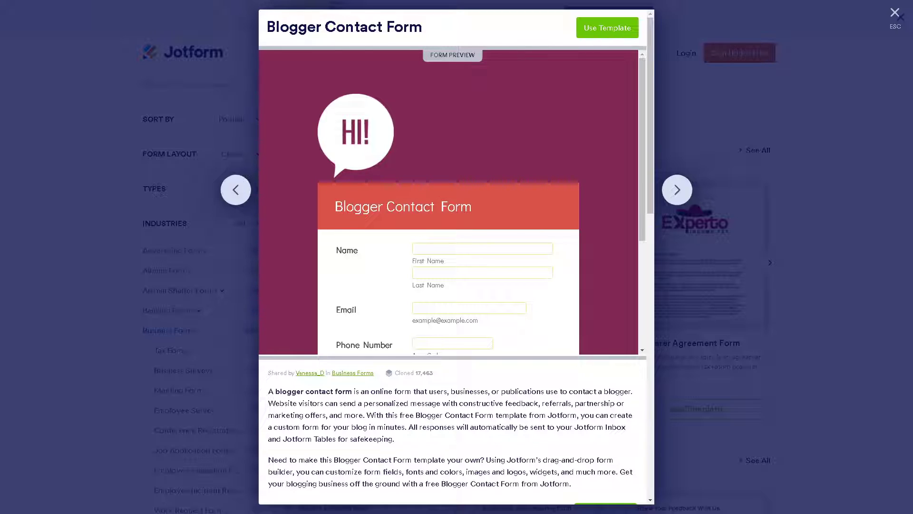
Look over the Blogger Contact Form template and its FAQs, then create a form from it.
scroll(530, 221, "down", 10)
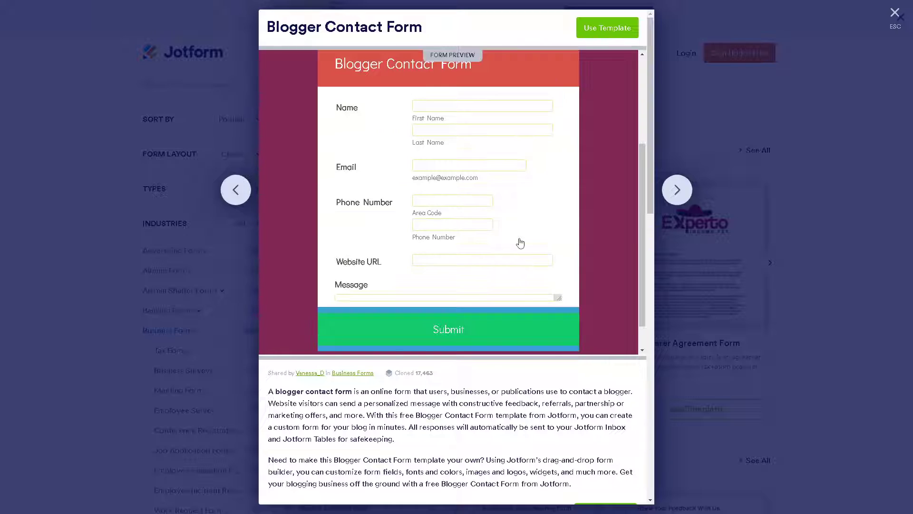
scroll(520, 238, "down", 3)
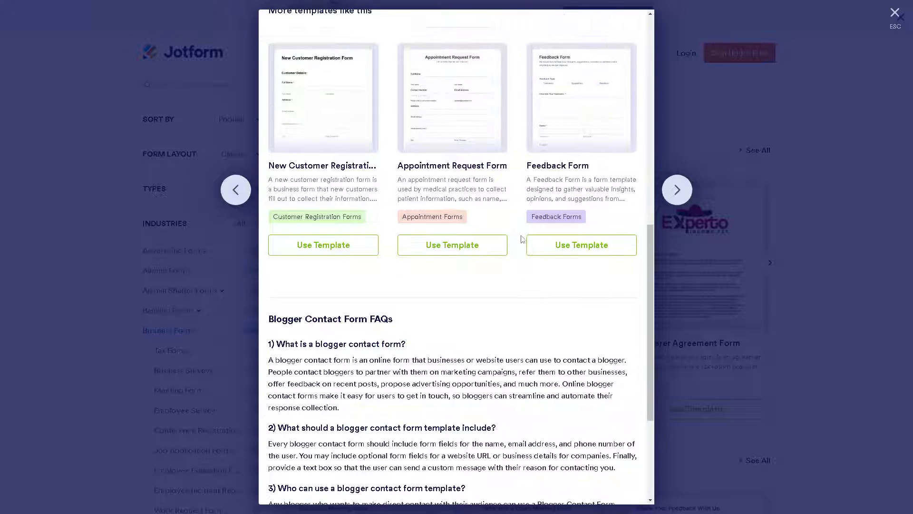
scroll(520, 238, "up", 9)
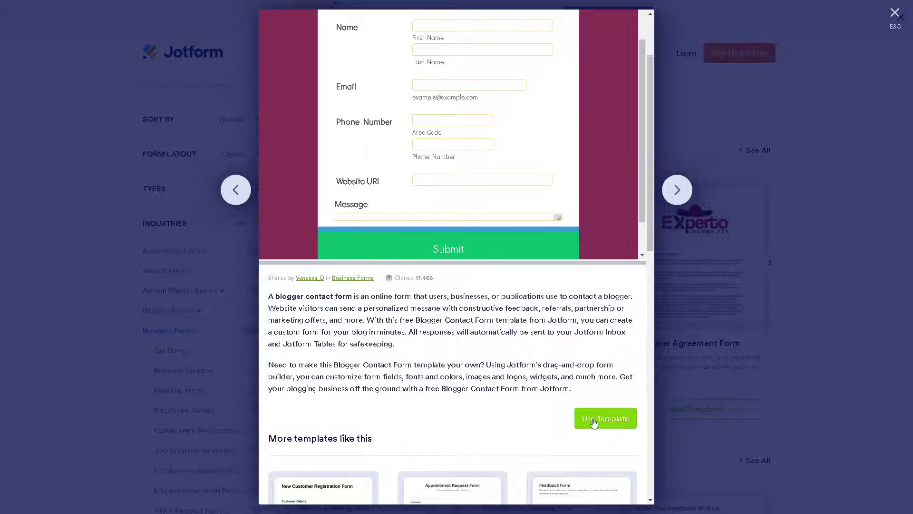
left_click(594, 423)
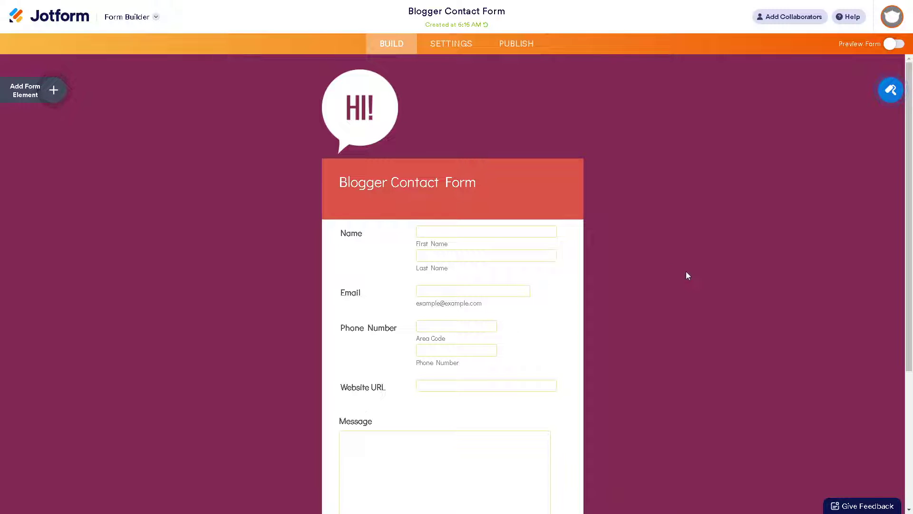
Scroll through the template's name, email, phone, URL and message fields, then open Form Elements.
scroll(438, 318, "down", 5)
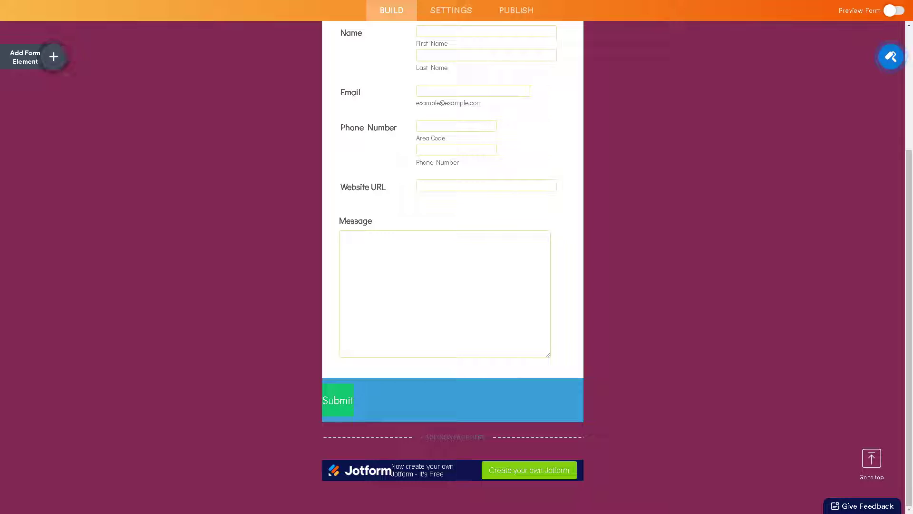
scroll(441, 242, "up", 2)
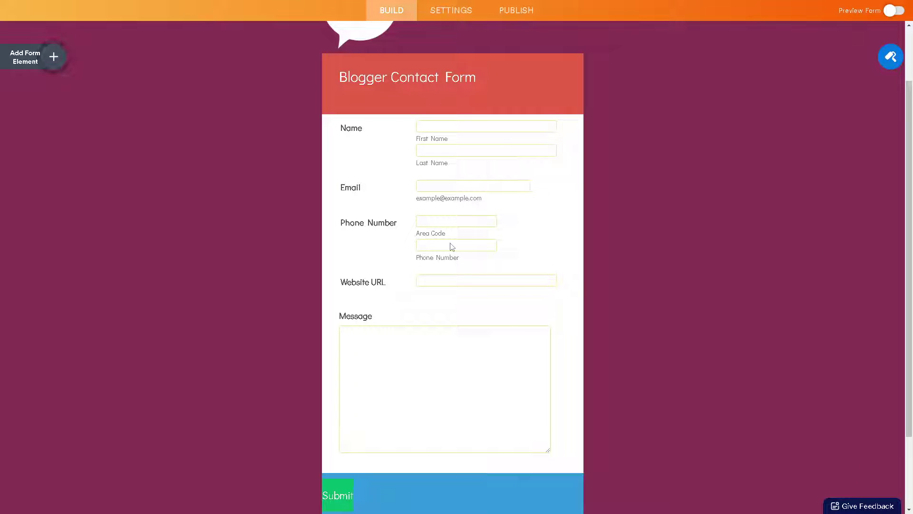
scroll(450, 256, "up", 2)
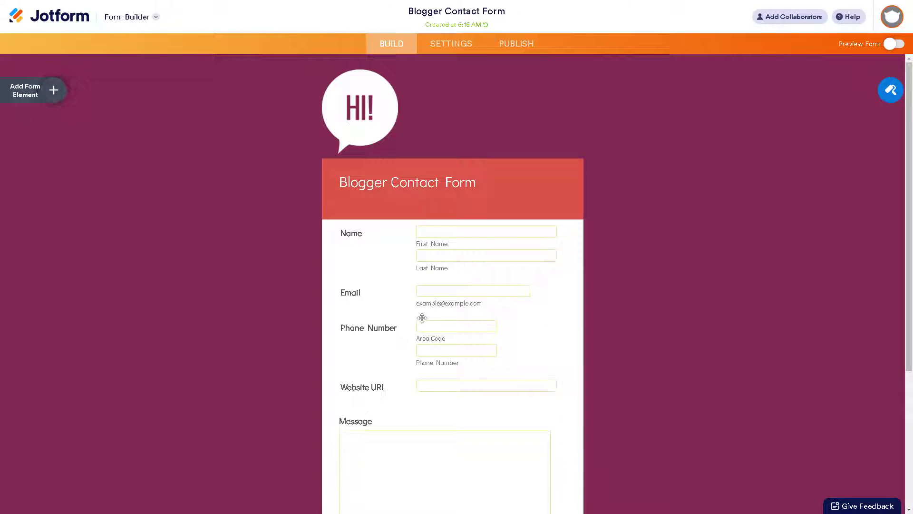
scroll(422, 317, "down", 2)
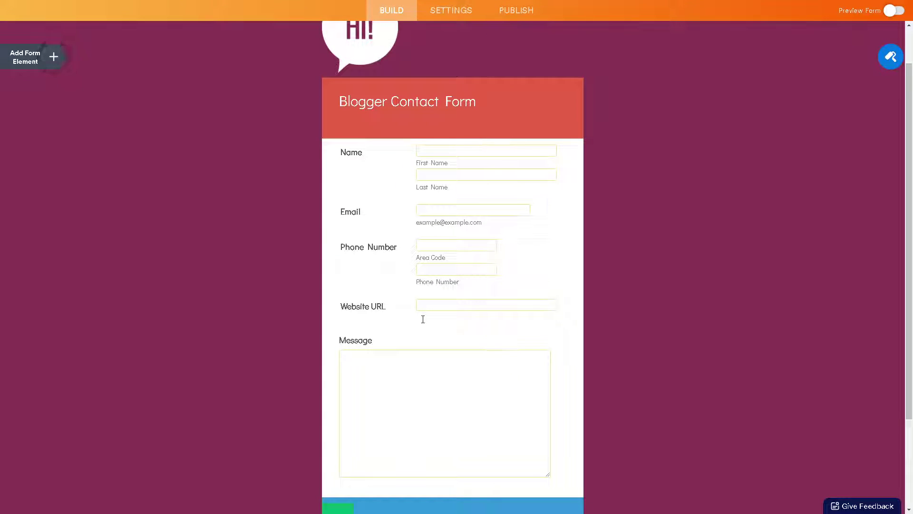
scroll(423, 319, "down", 3)
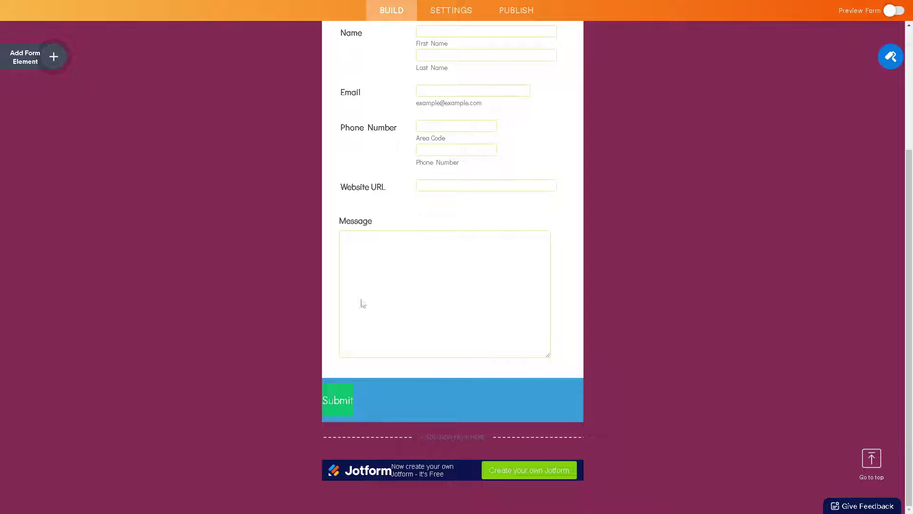
scroll(363, 301, "up", 5)
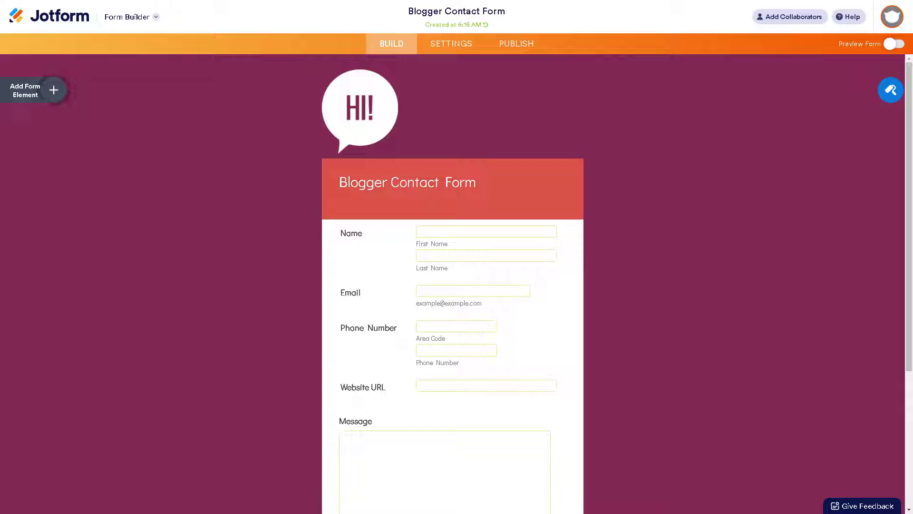
scroll(442, 337, "down", 1)
scroll(443, 338, "down", 1)
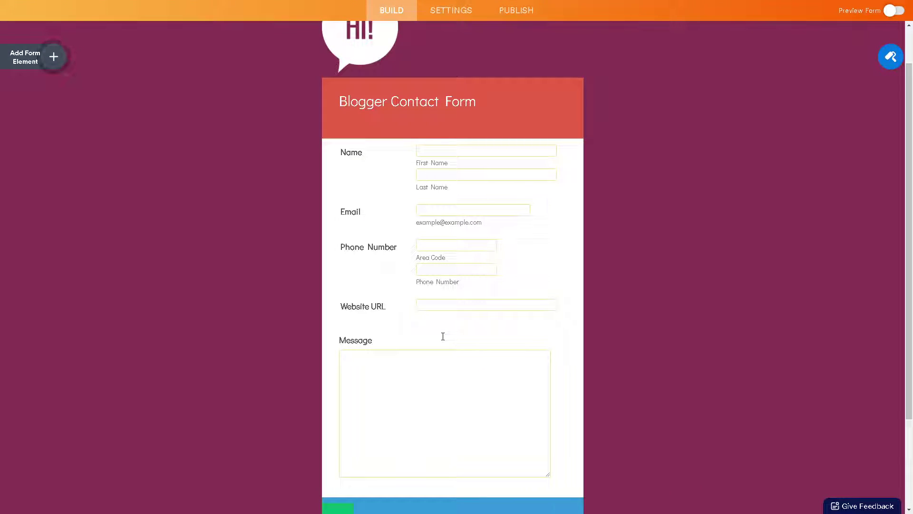
scroll(443, 336, "down", 3)
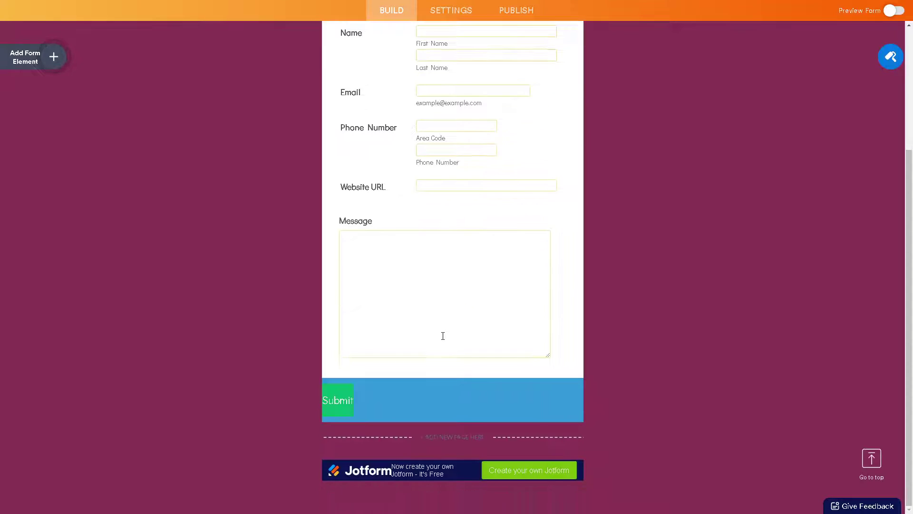
scroll(443, 335, "up", 4)
scroll(443, 335, "up", 1)
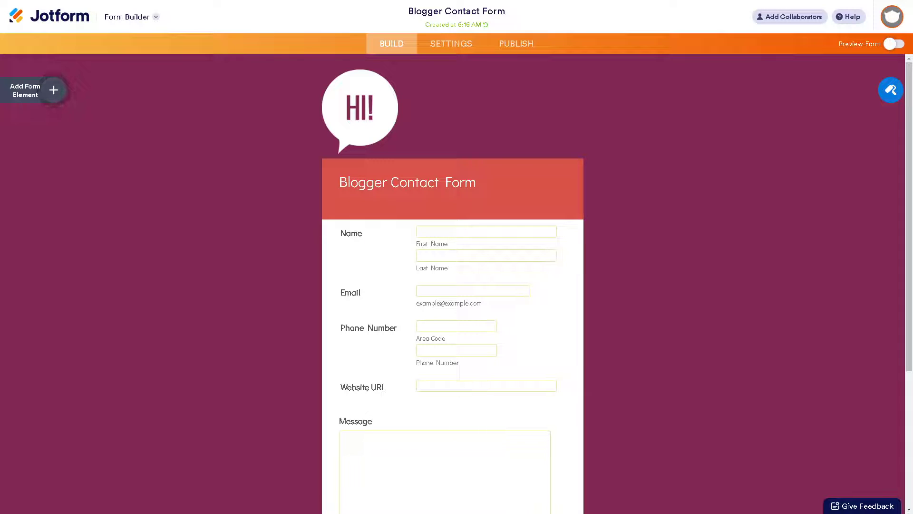
left_click(54, 93)
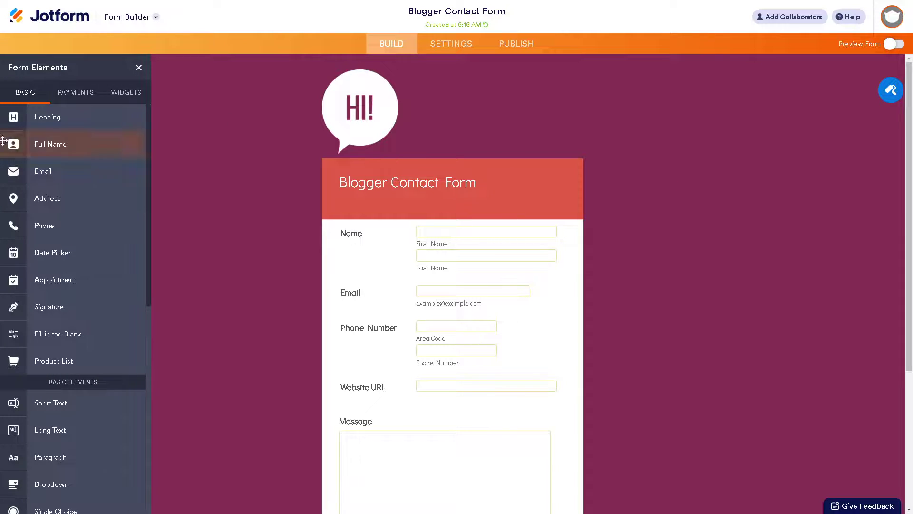